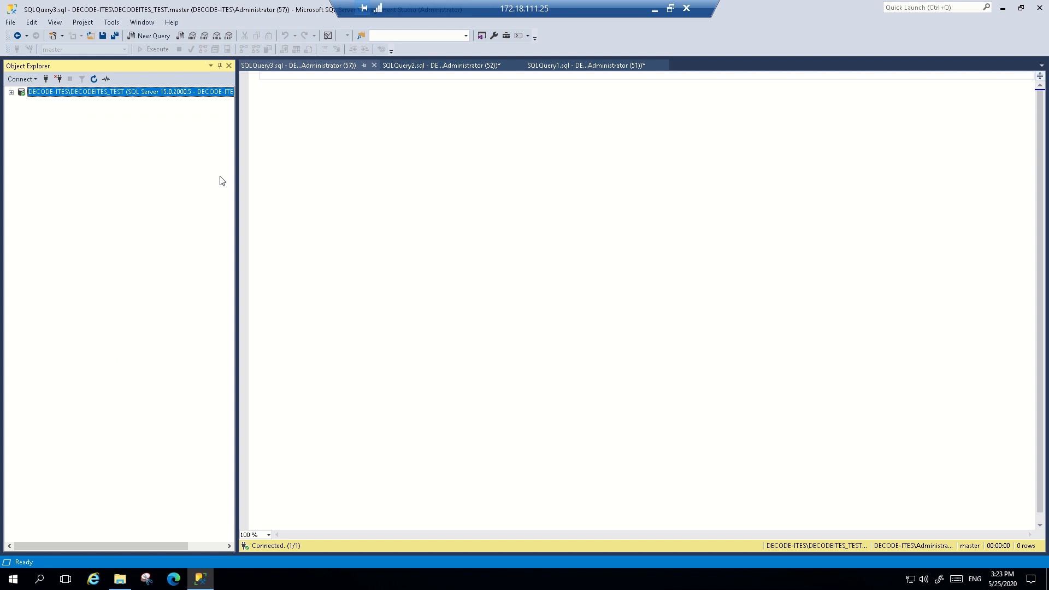
Start a new server login under Security using Windows authentication and look up the account DECODE-ITES\SQLUser as its login name
left_click(11, 93)
left_click(21, 112)
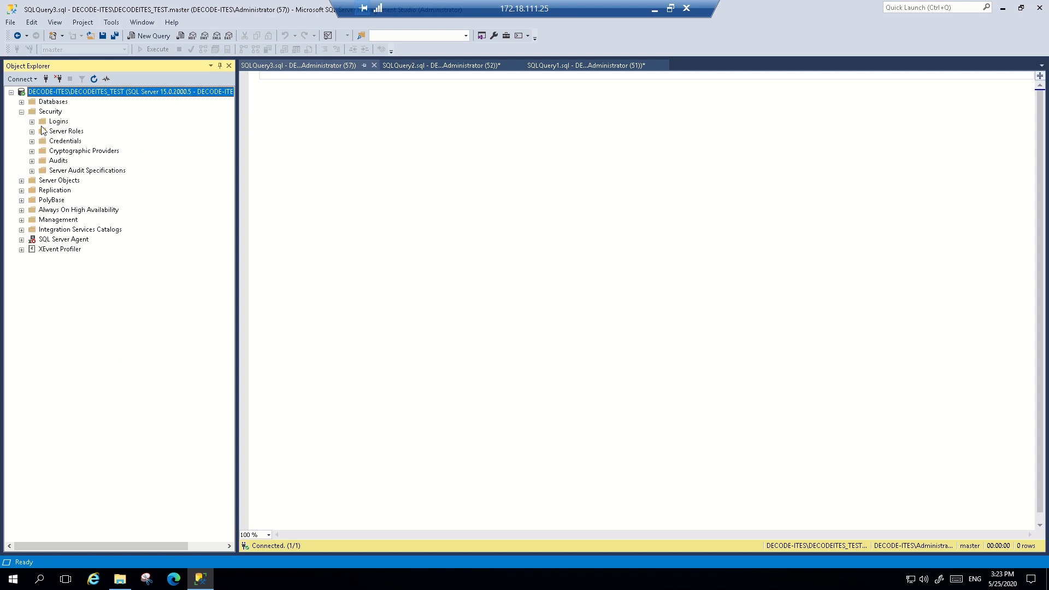
left_click(31, 122)
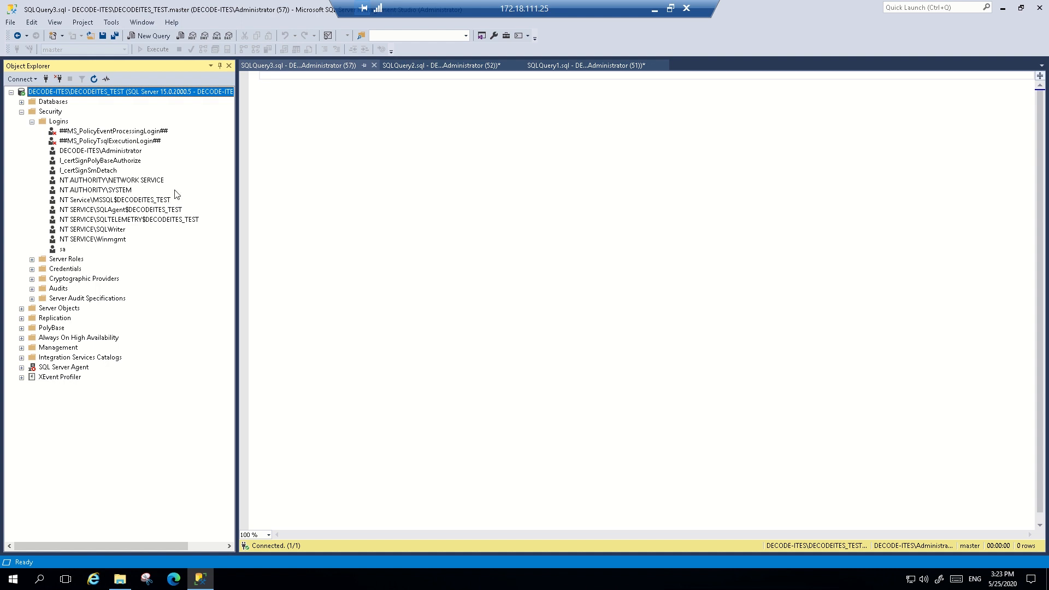
right_click(57, 122)
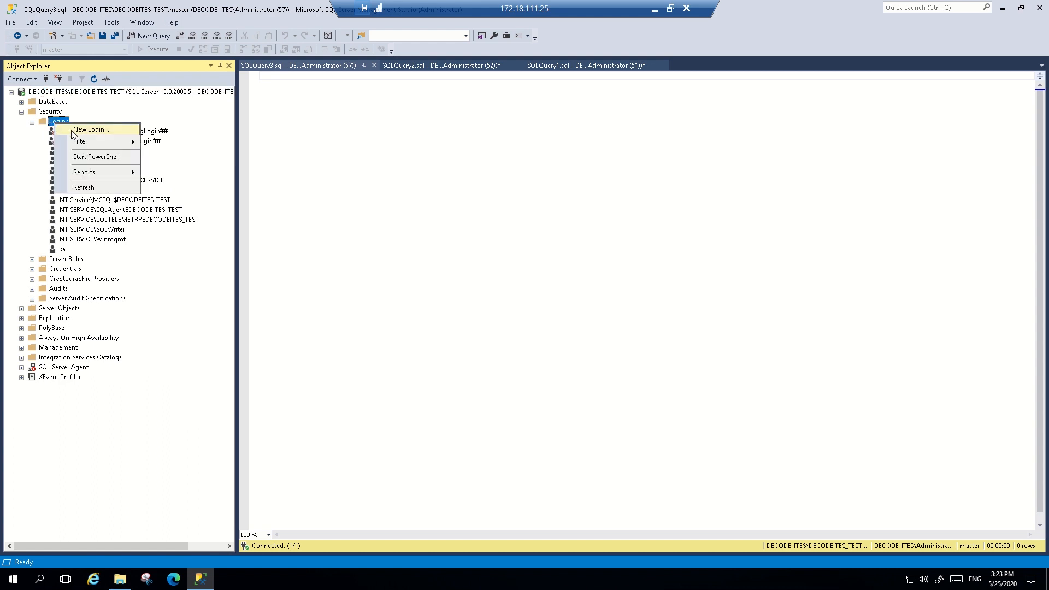
left_click(74, 131)
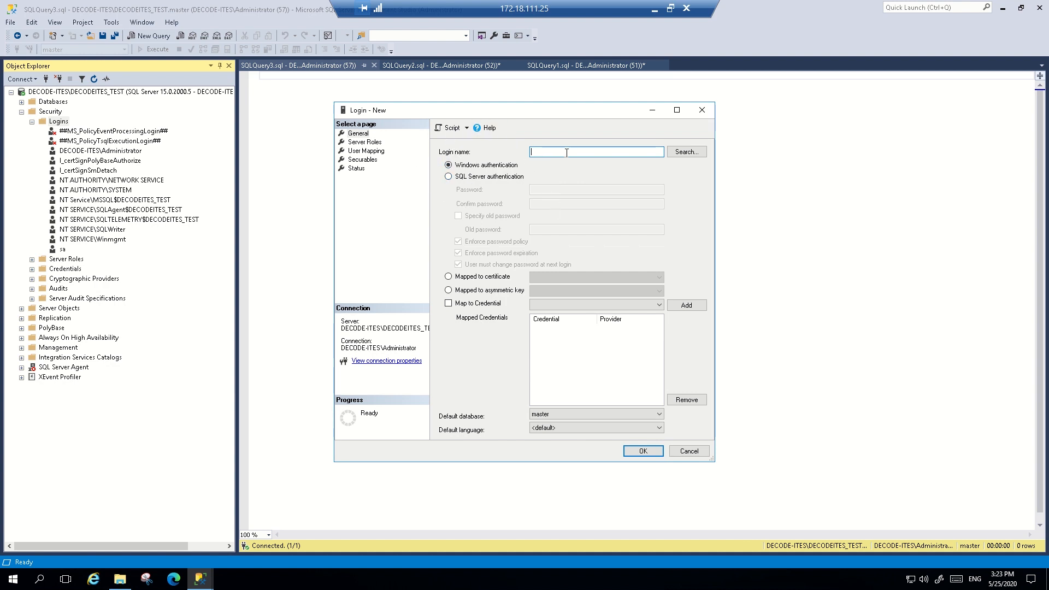
left_click(689, 153)
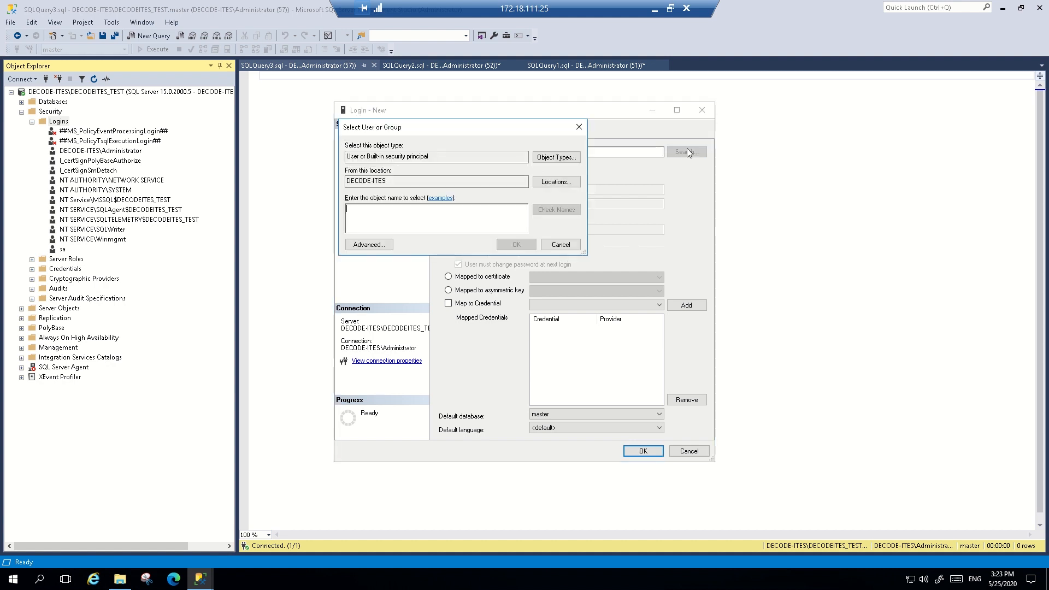
type("sqluser")
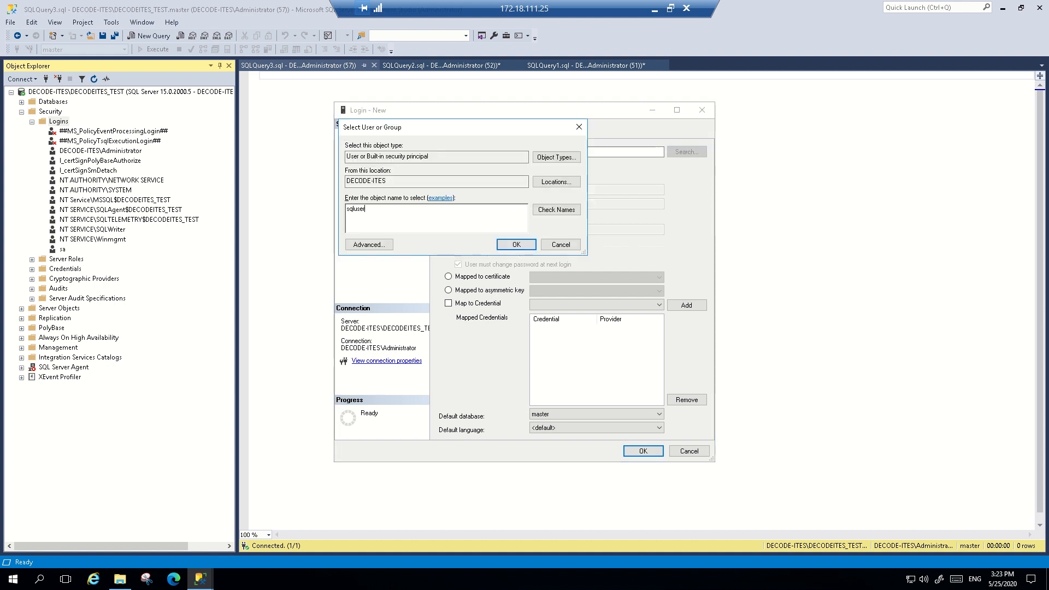
left_click(552, 209)
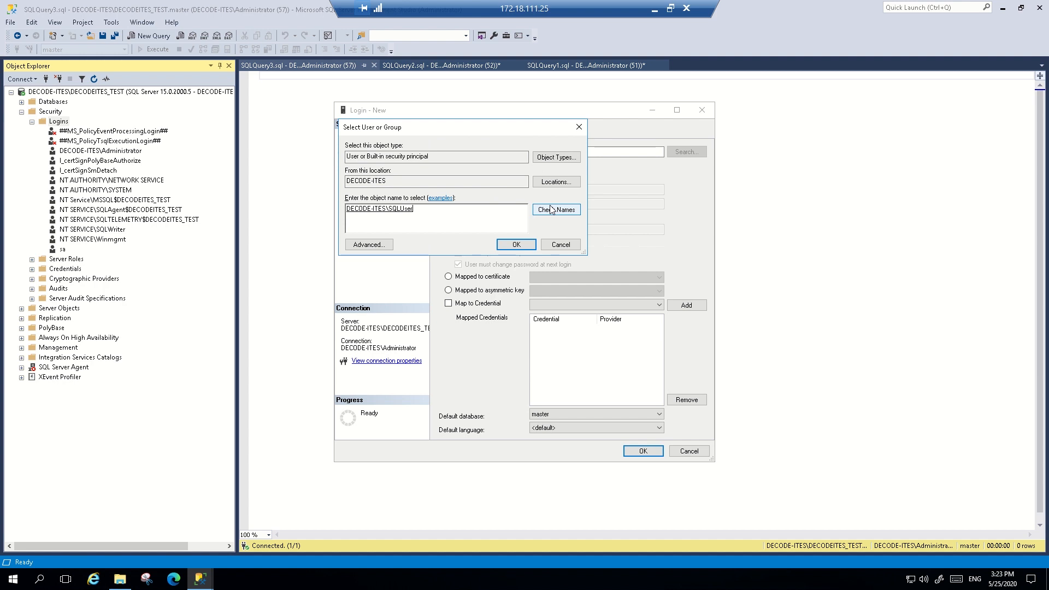
left_click(511, 248)
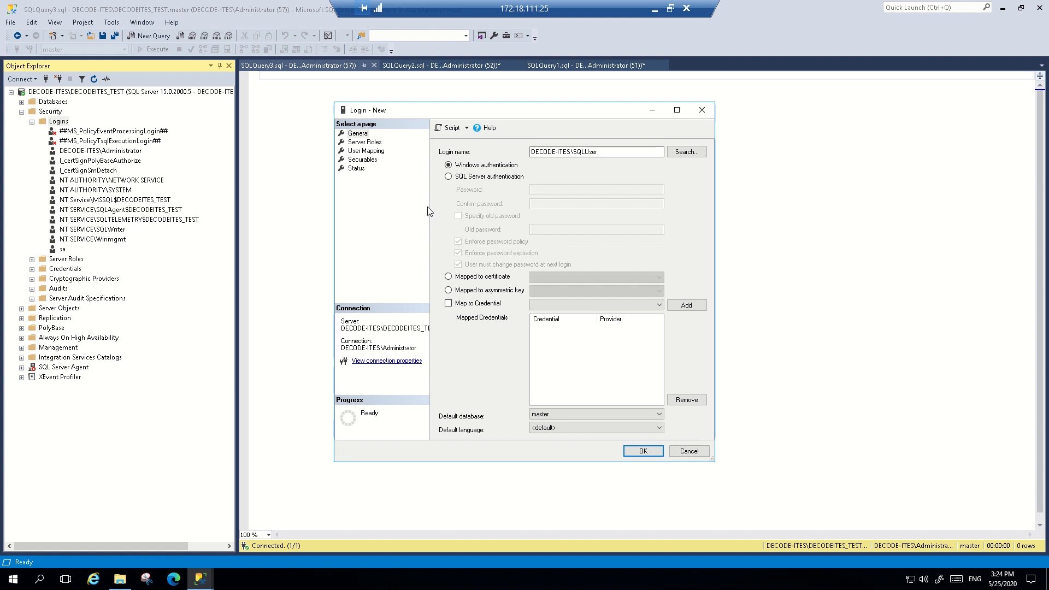
Map the new Windows login to the DWQueue database and give it the db_ddladmin role there
left_click(363, 143)
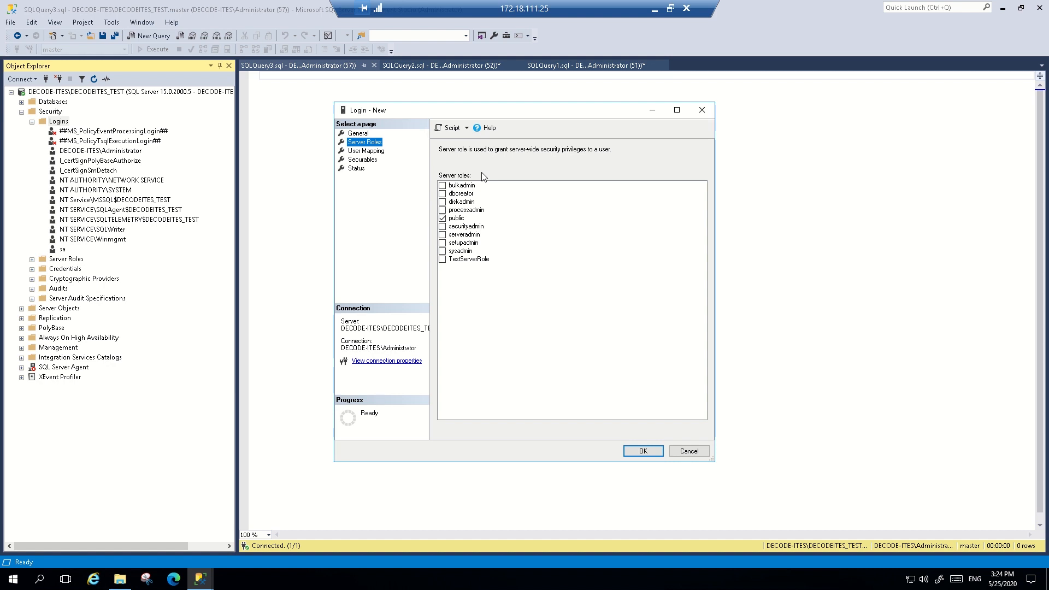
left_click(366, 152)
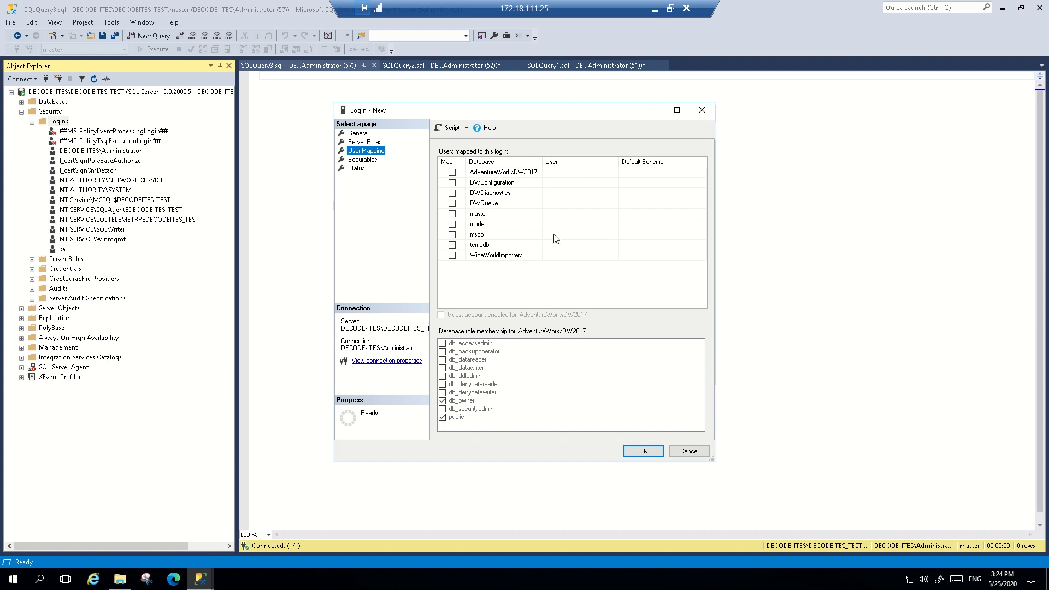
left_click(453, 204)
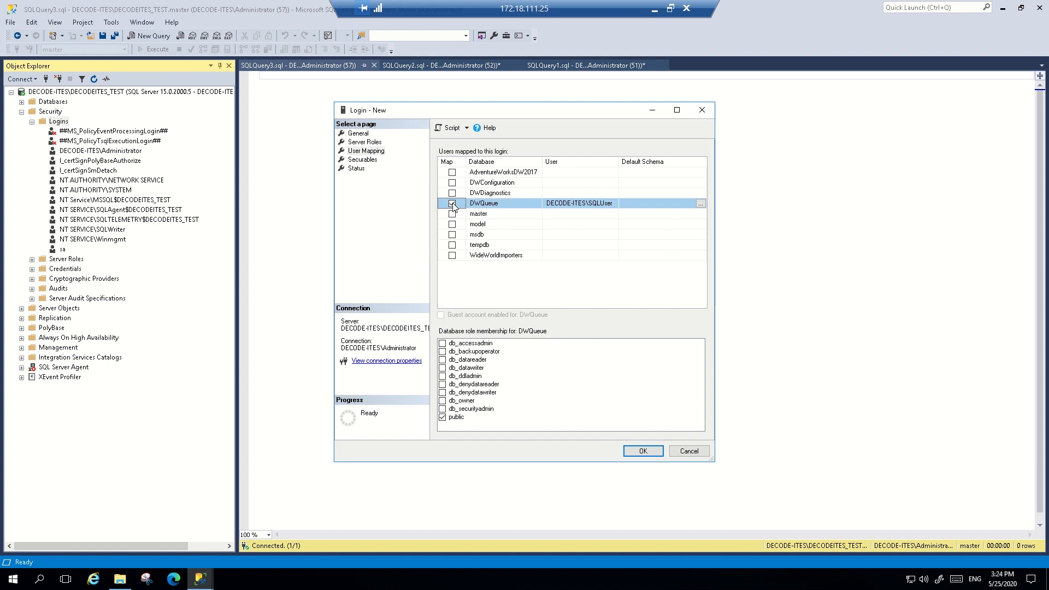
left_click(452, 204)
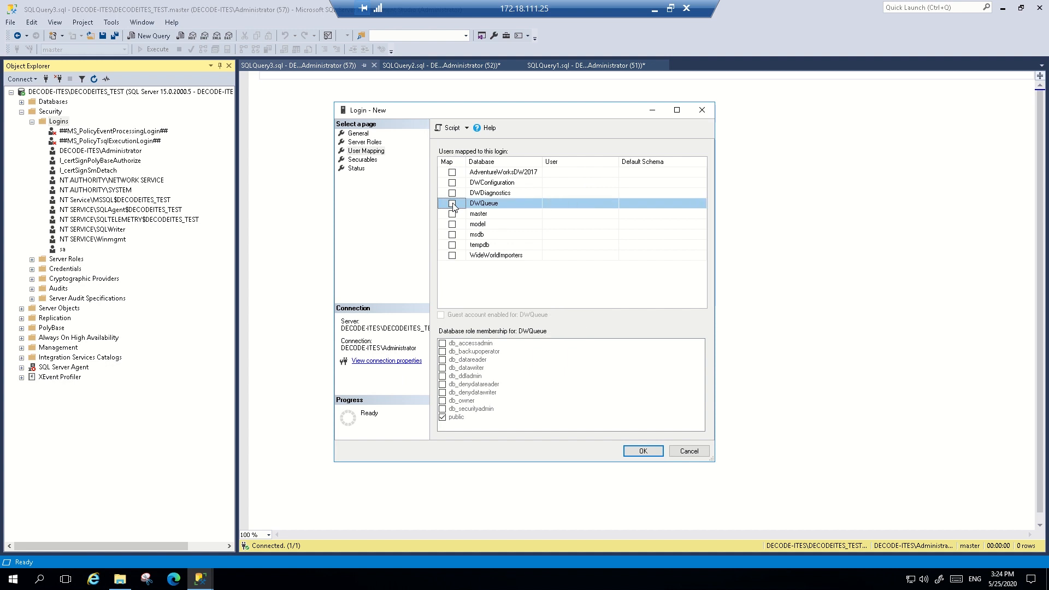
left_click(453, 204)
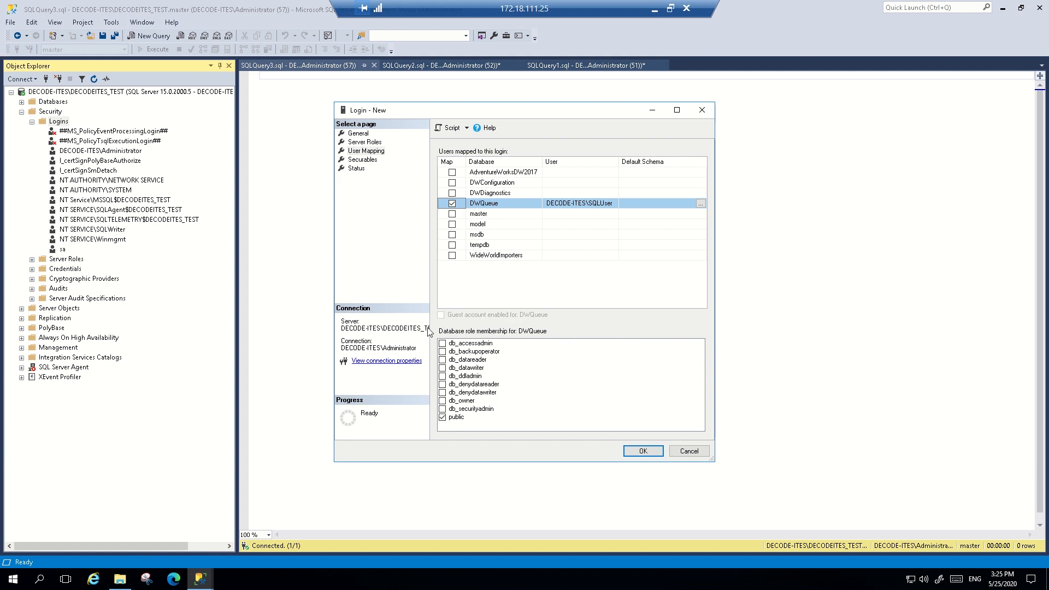
left_click(442, 377)
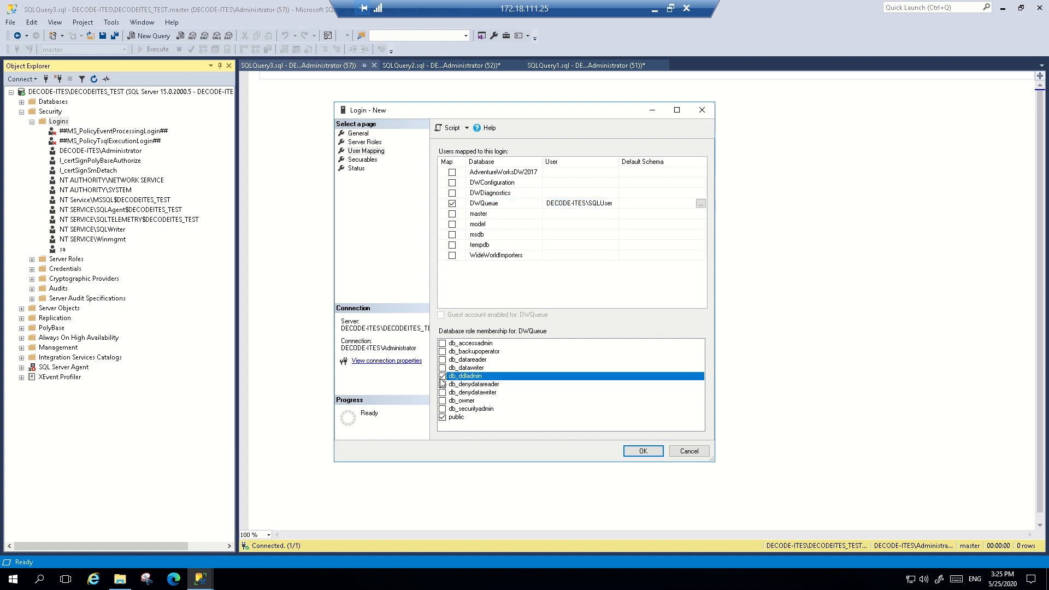
Review the Windows login's securables and status settings, and create the login
left_click(362, 159)
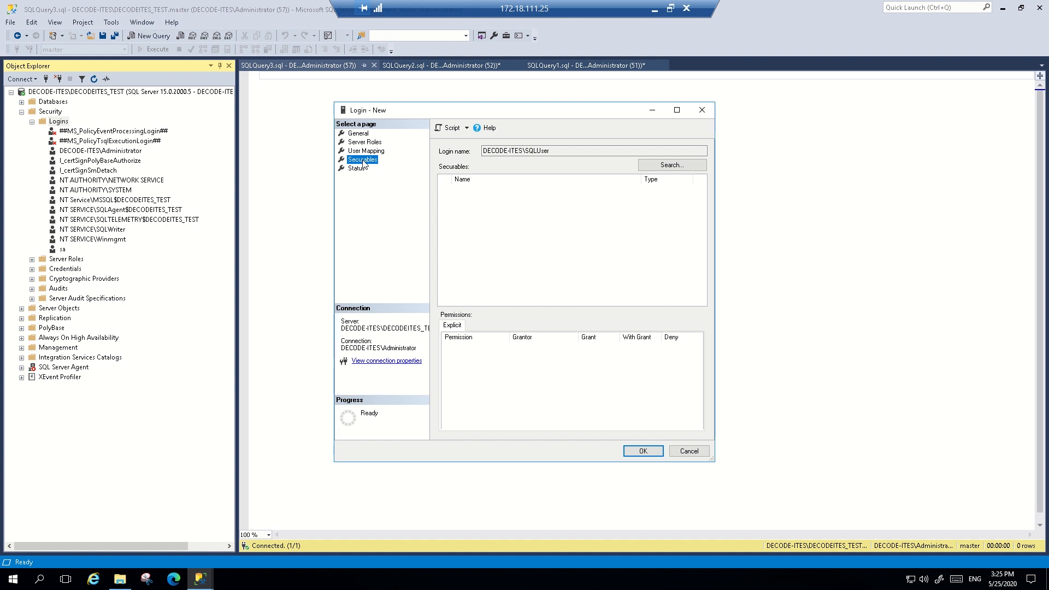
left_click(357, 169)
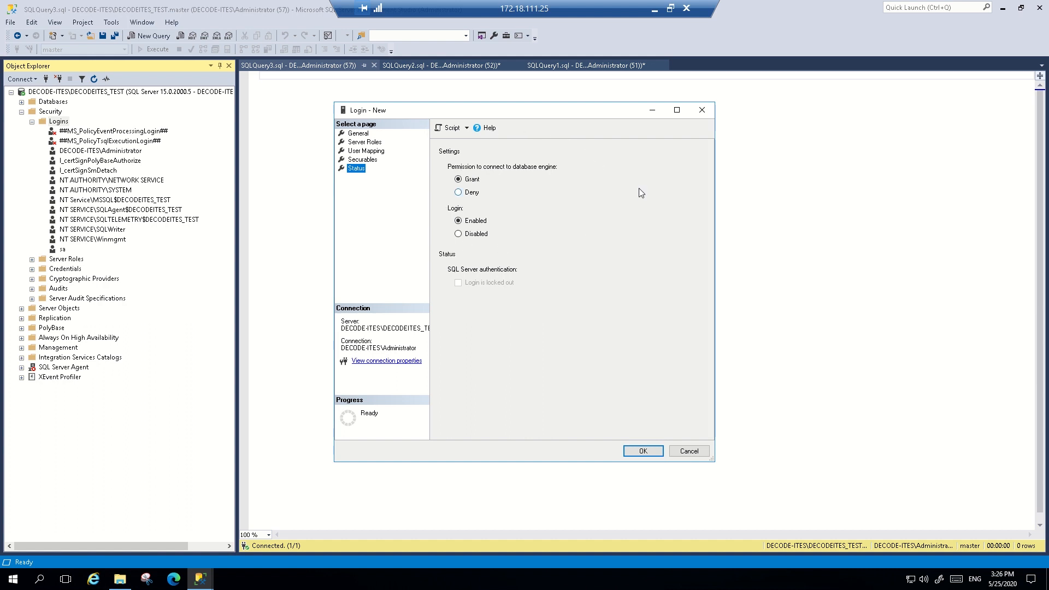
left_click(644, 451)
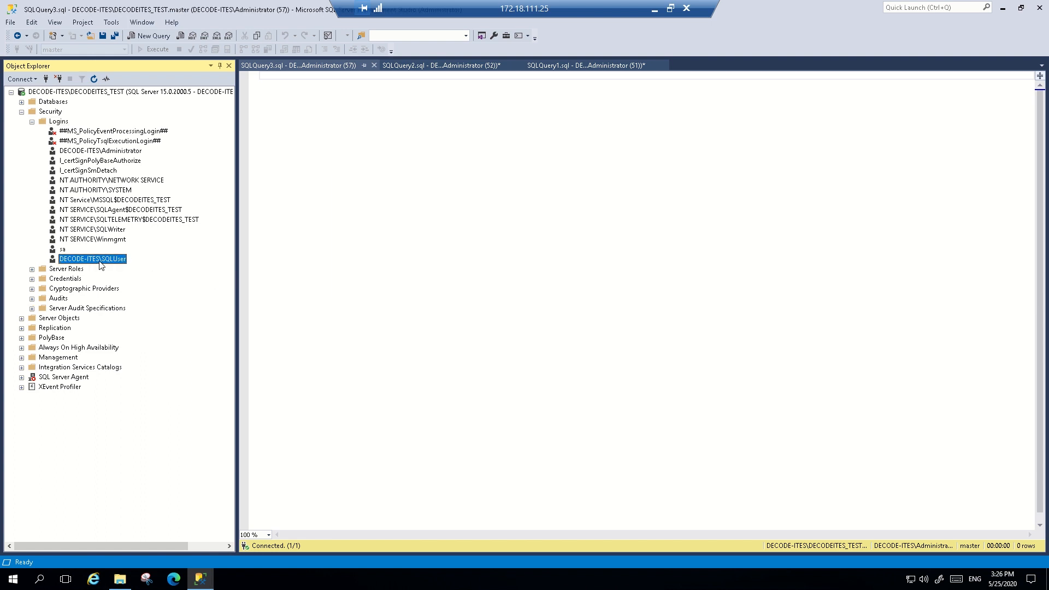
Start another new login with SQL Server authentication and name it SQLAuthUser
right_click(63, 123)
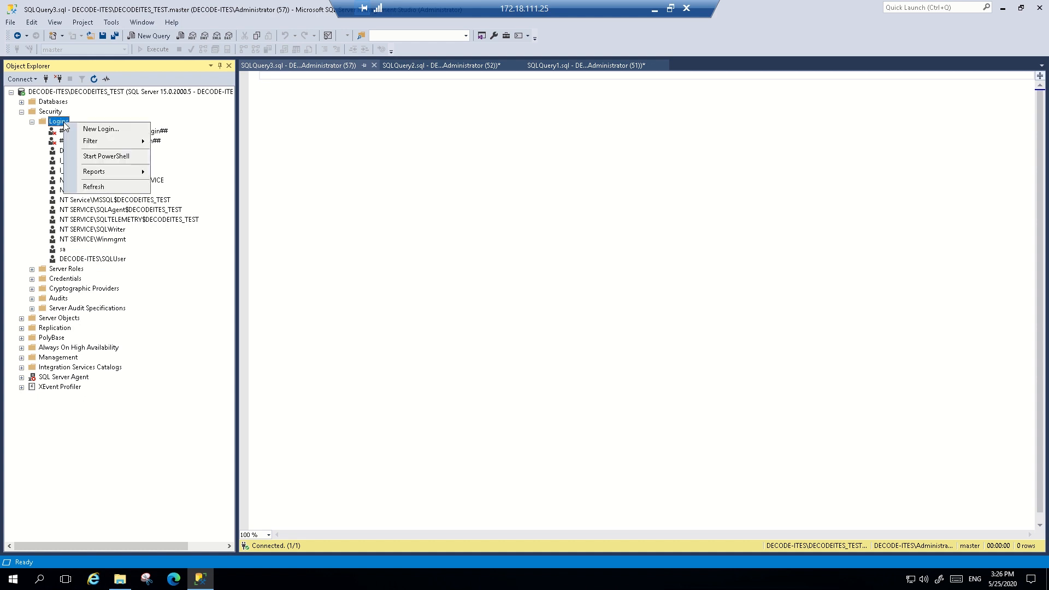
left_click(88, 130)
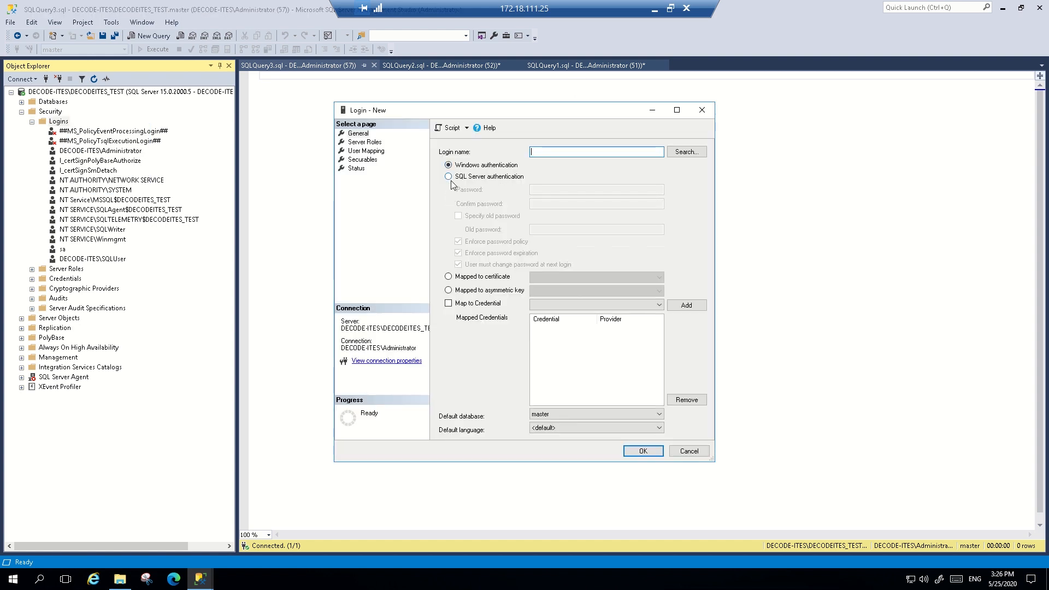
left_click(451, 181)
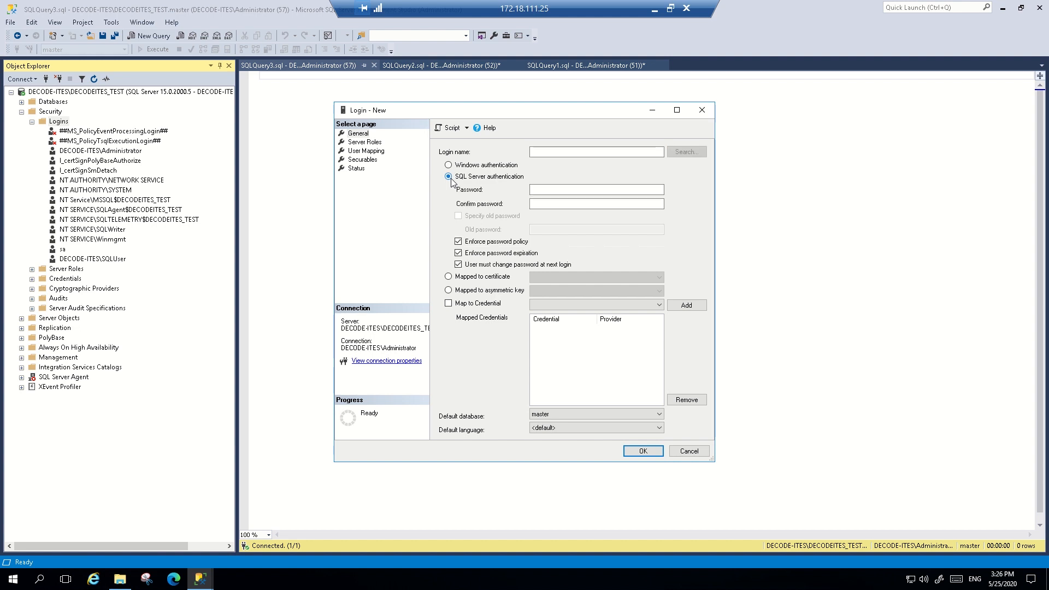
left_click(572, 152)
type("SQLAUTHE")
key("BackSpace")
key("BackSpace")
key("BackSpace")
key("BackSpace")
key("BackSpace")
key("BackSpace")
key("BackSpace")
key("BackSpace")
type("SQLAuthU")
Enter and confirm the password for the SQLAuthUser login, keeping the password policy options and master as default database
left_click(555, 191)
type("Password1")
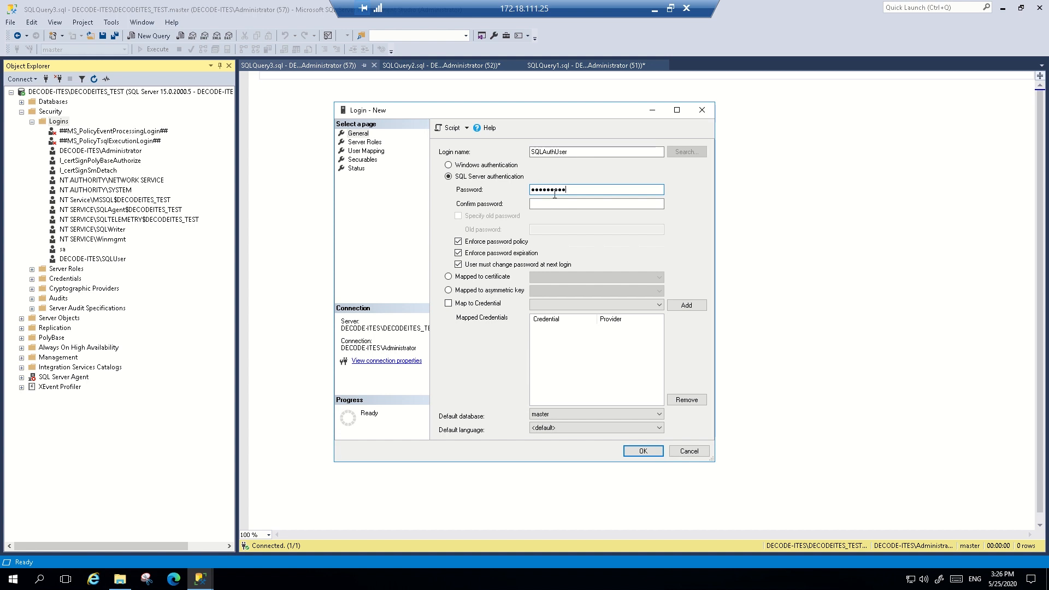
key("Tab")
type("Passwor")
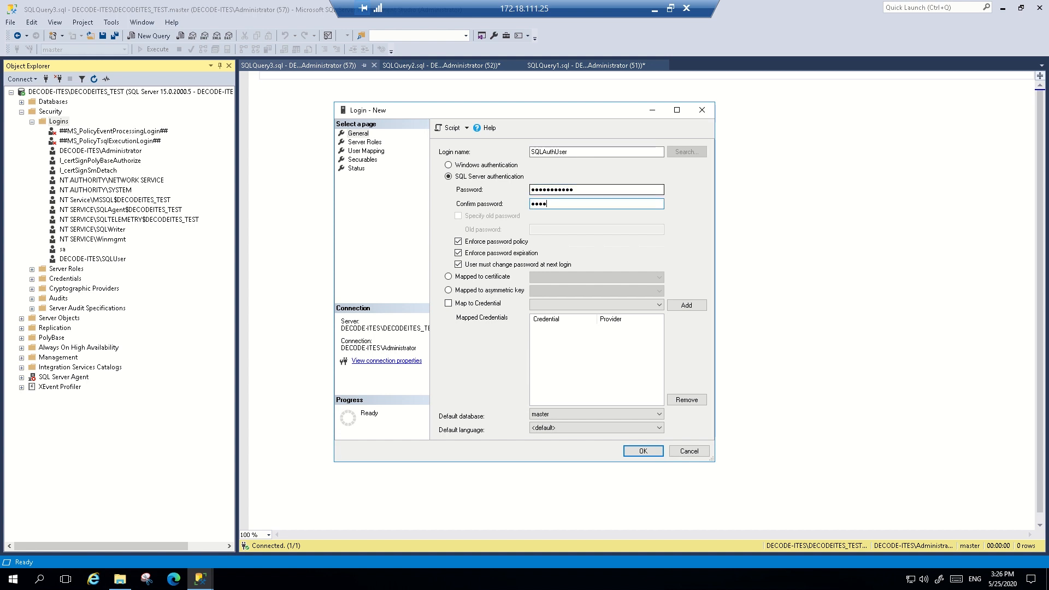
type("d123")
key("Tab")
key("Tab")
key("Tab")
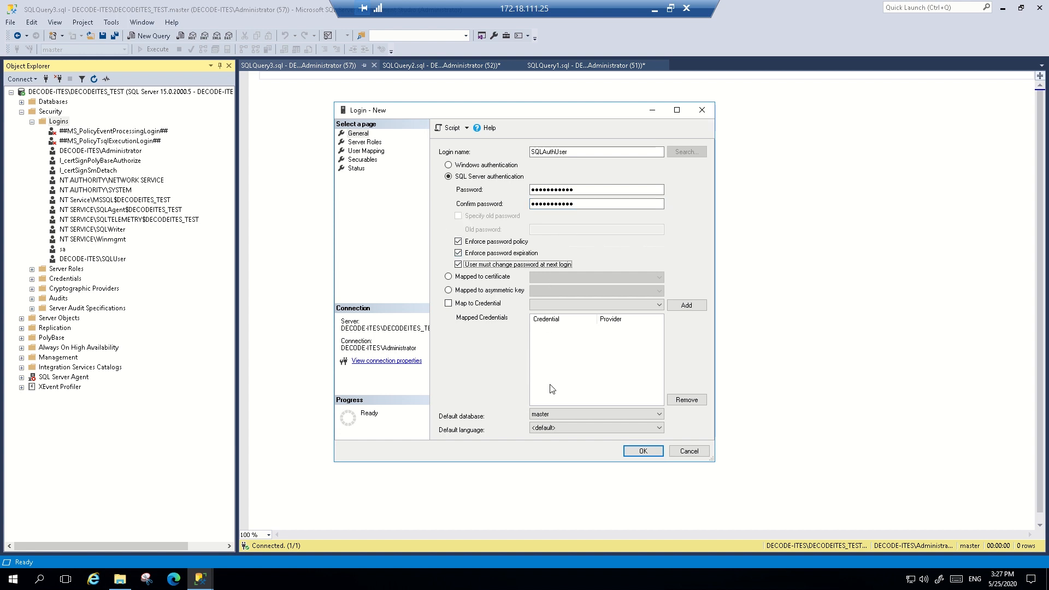
left_click(592, 415)
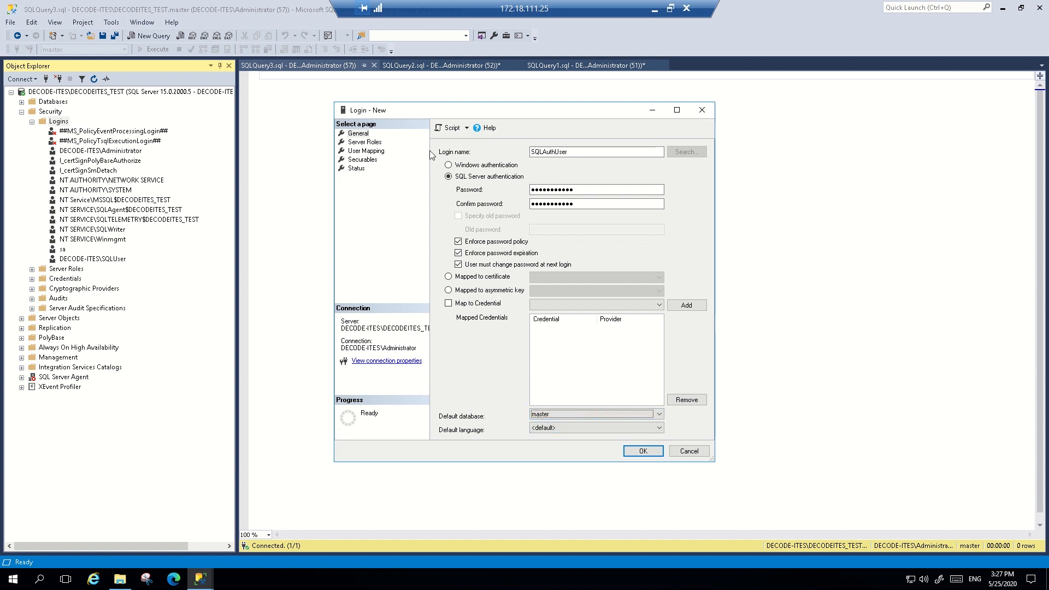
Map SQLAuthUser to the DWQueue database and give it the db_datawriter role there
left_click(365, 144)
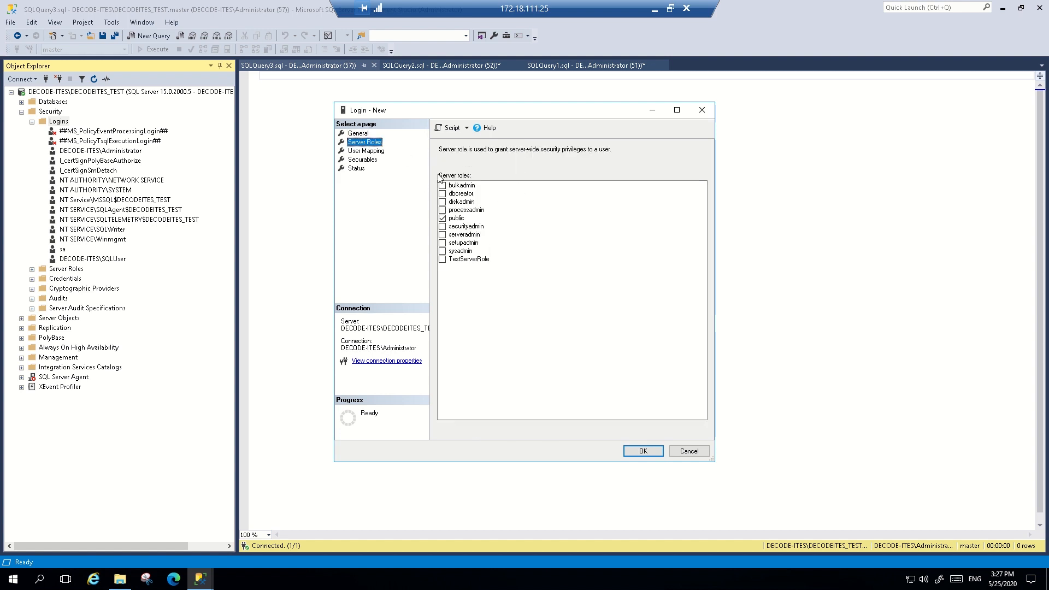
left_click(371, 151)
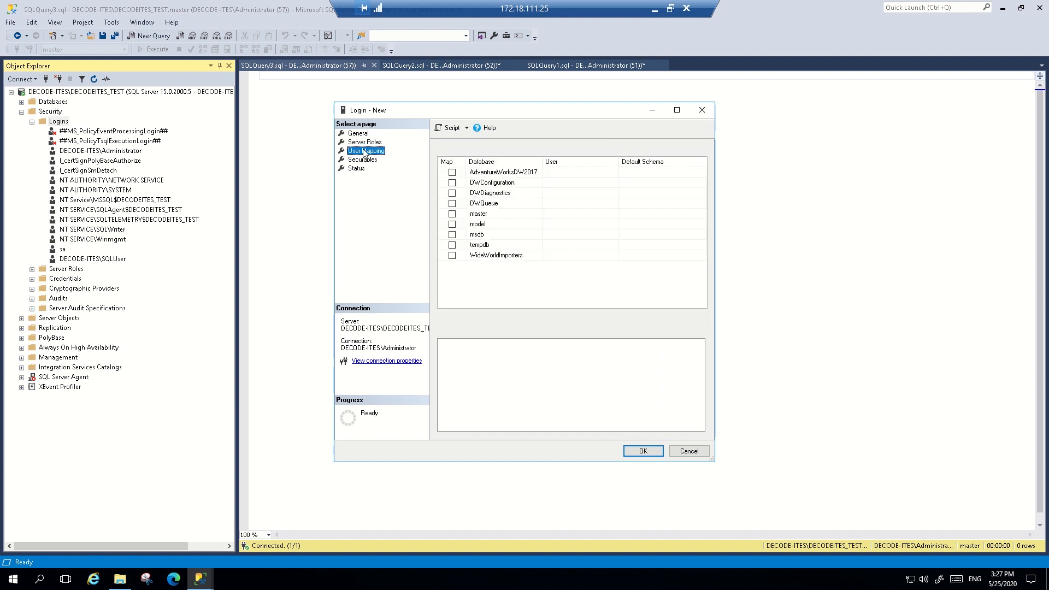
left_click(453, 204)
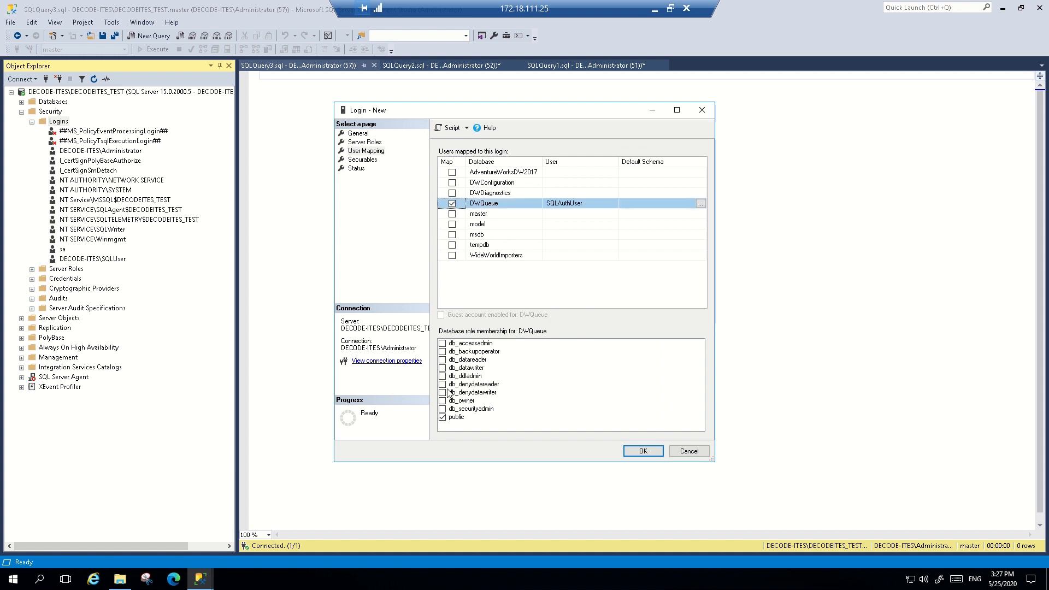
left_click(453, 204)
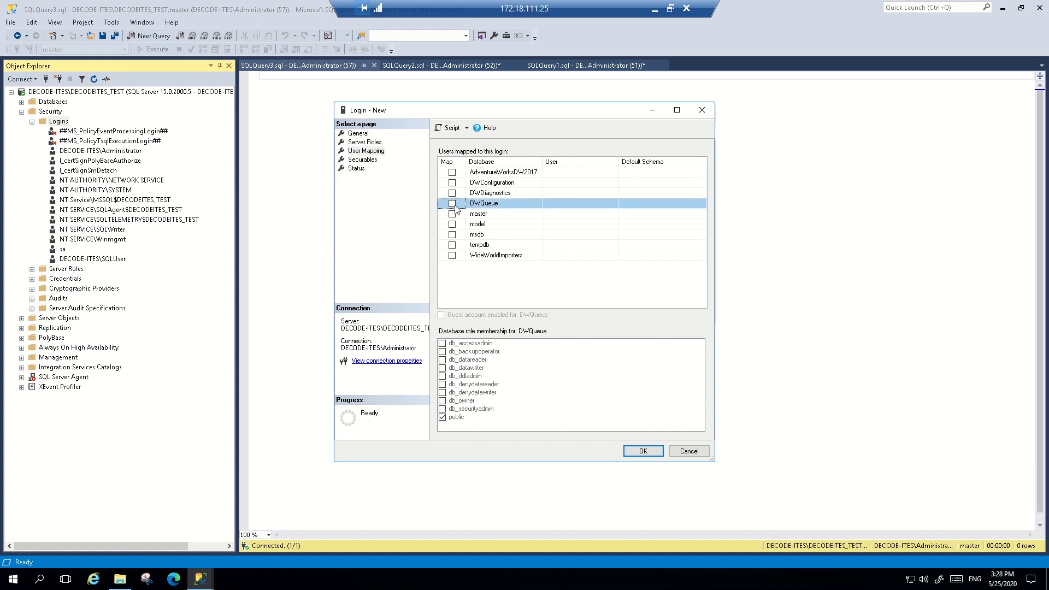
left_click(454, 205)
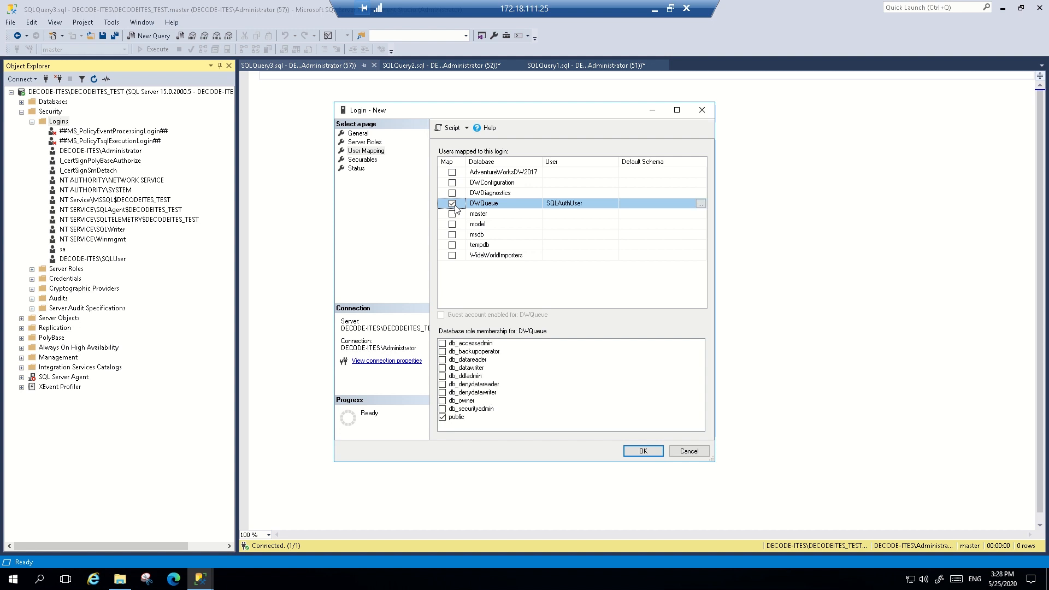
left_click(443, 369)
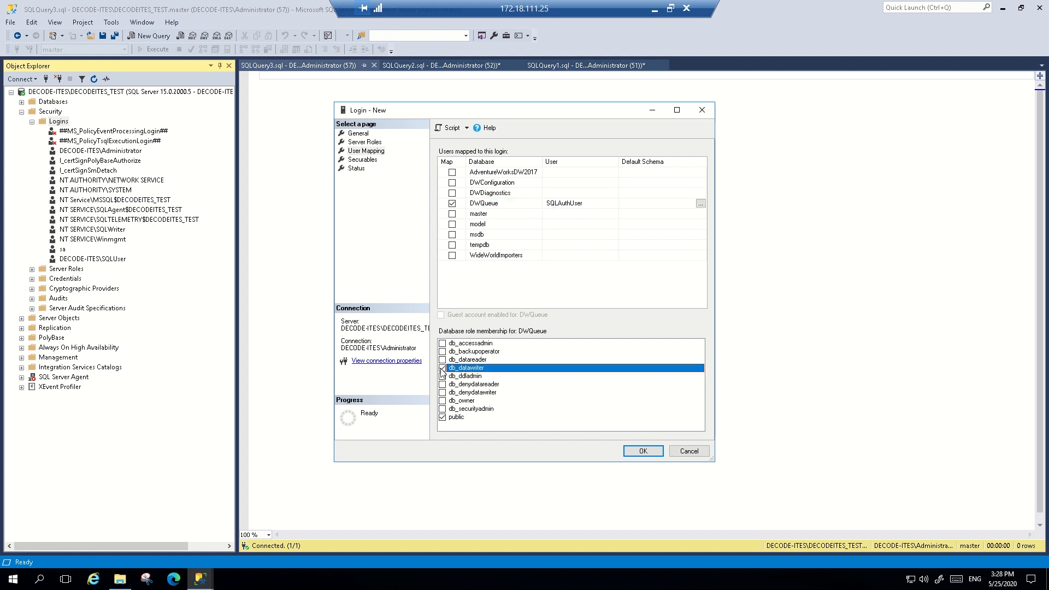
Review SQLAuthUser's securables and status settings, and create the login
left_click(359, 160)
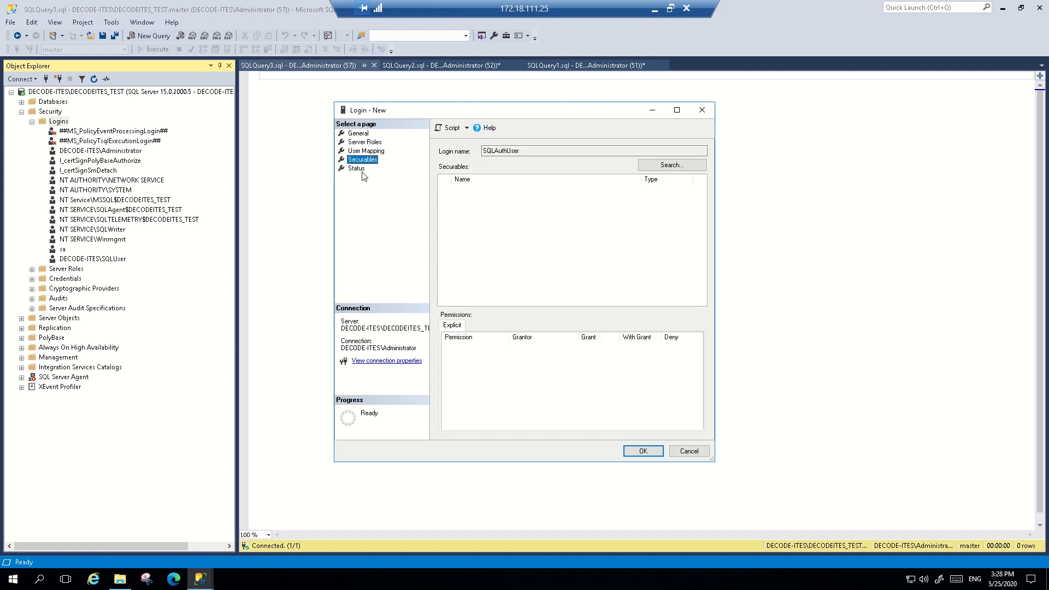
left_click(357, 169)
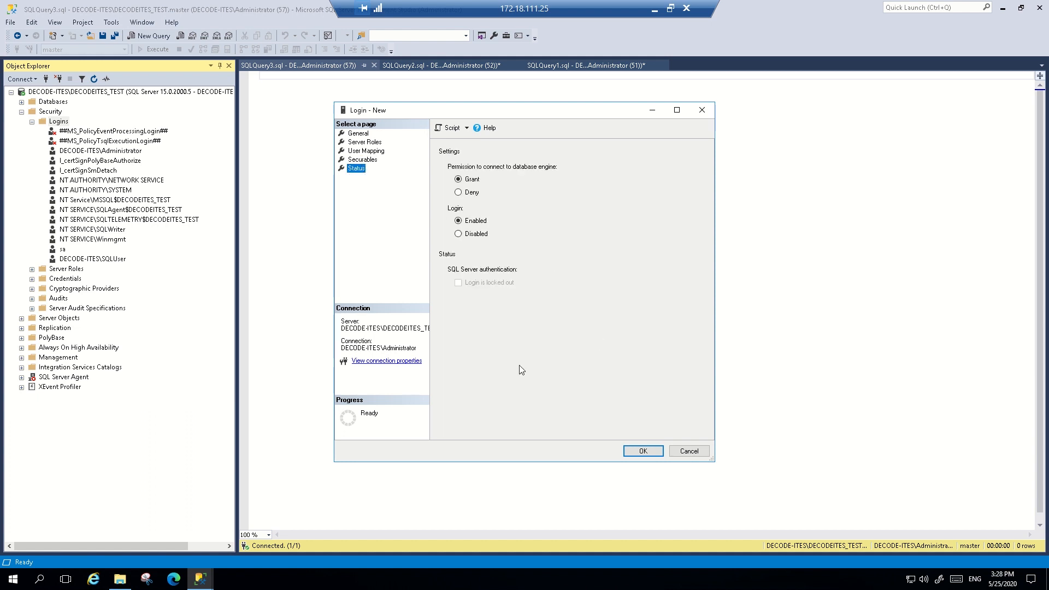
left_click(641, 453)
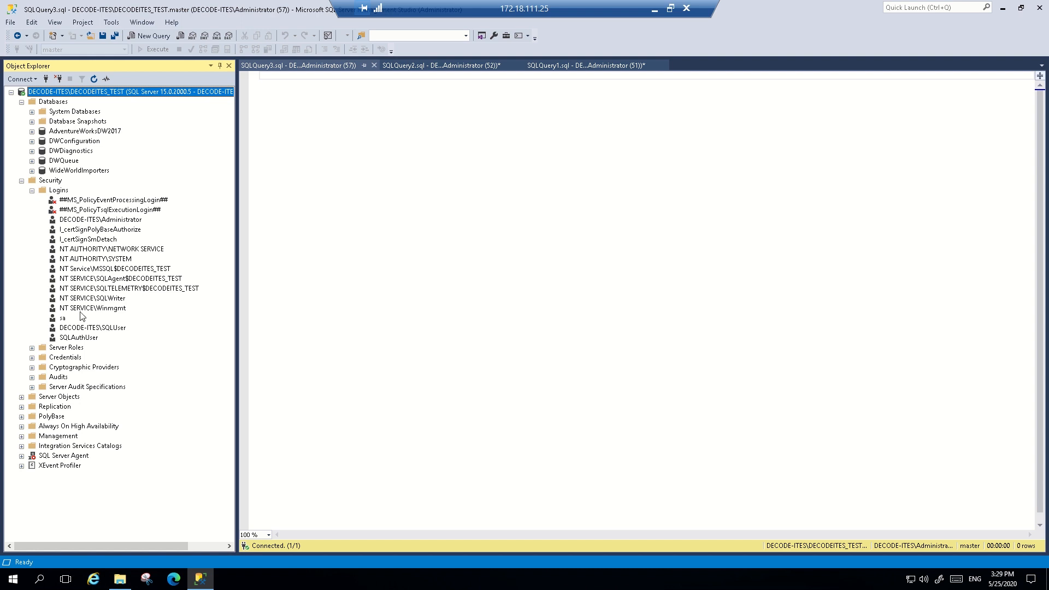
Review the DECODE-ITES\SQLUser login's properties, covering its general settings, server roles, user mapping, securables and status
left_click(115, 330)
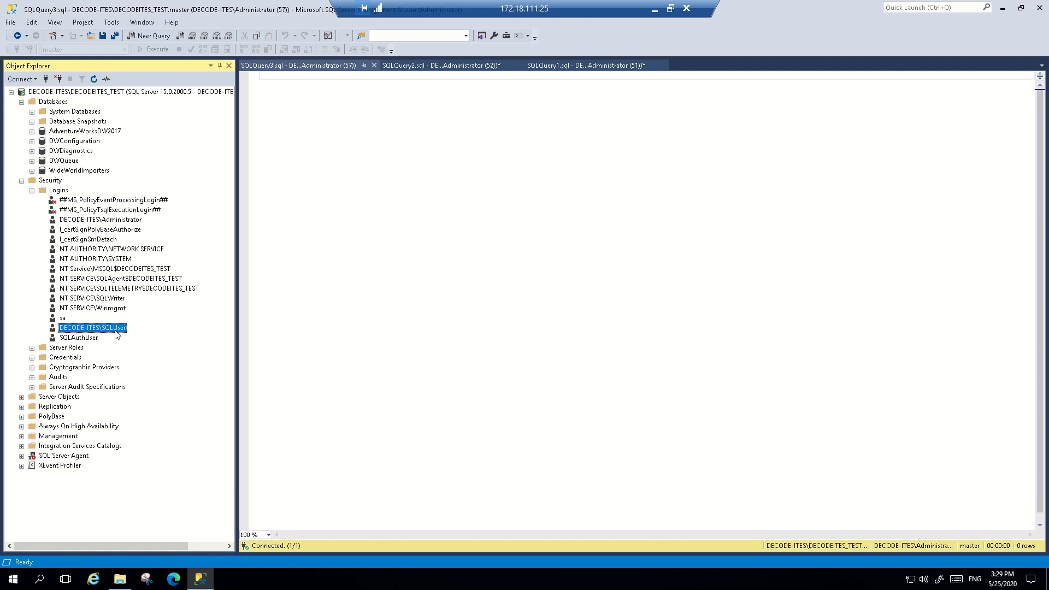
right_click(115, 331)
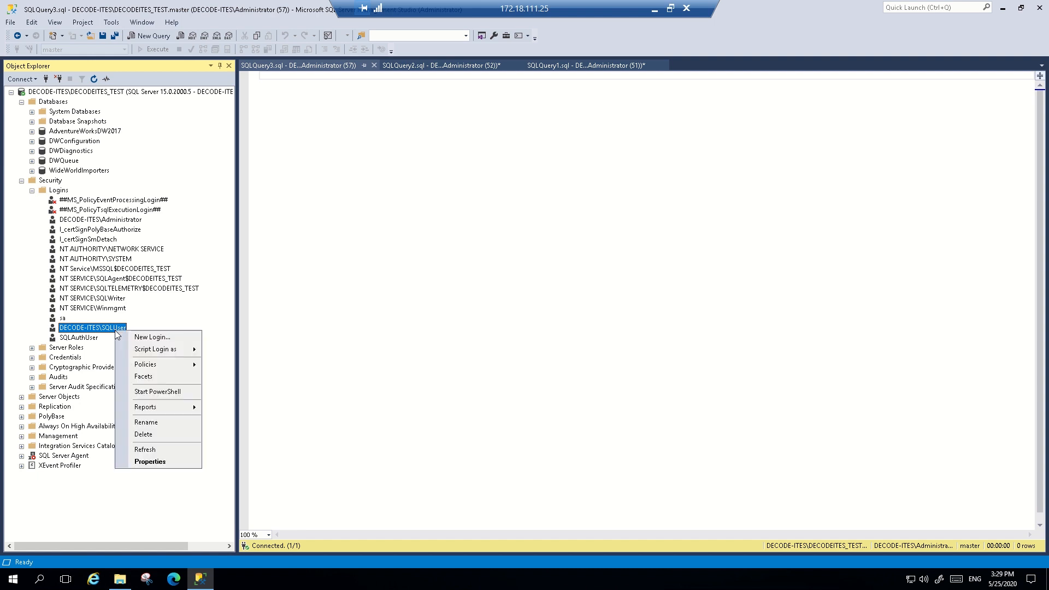
left_click(163, 462)
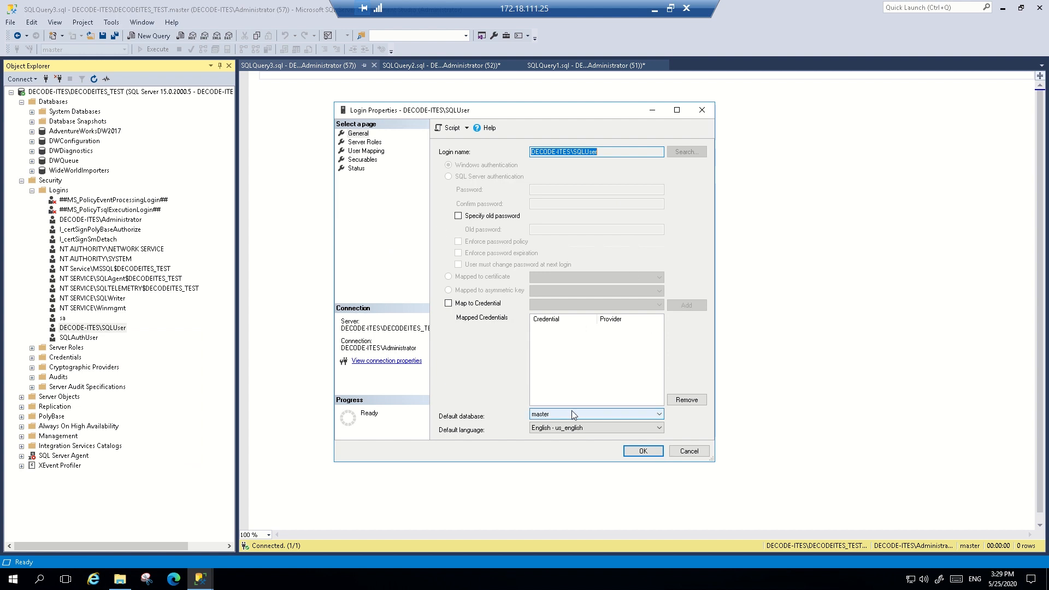
left_click(360, 143)
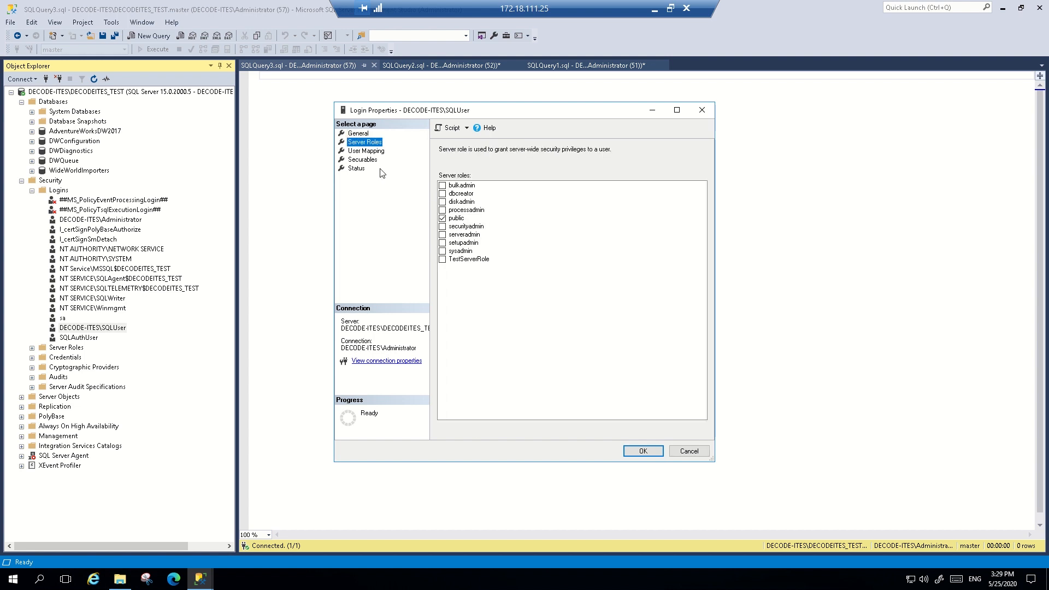
left_click(356, 152)
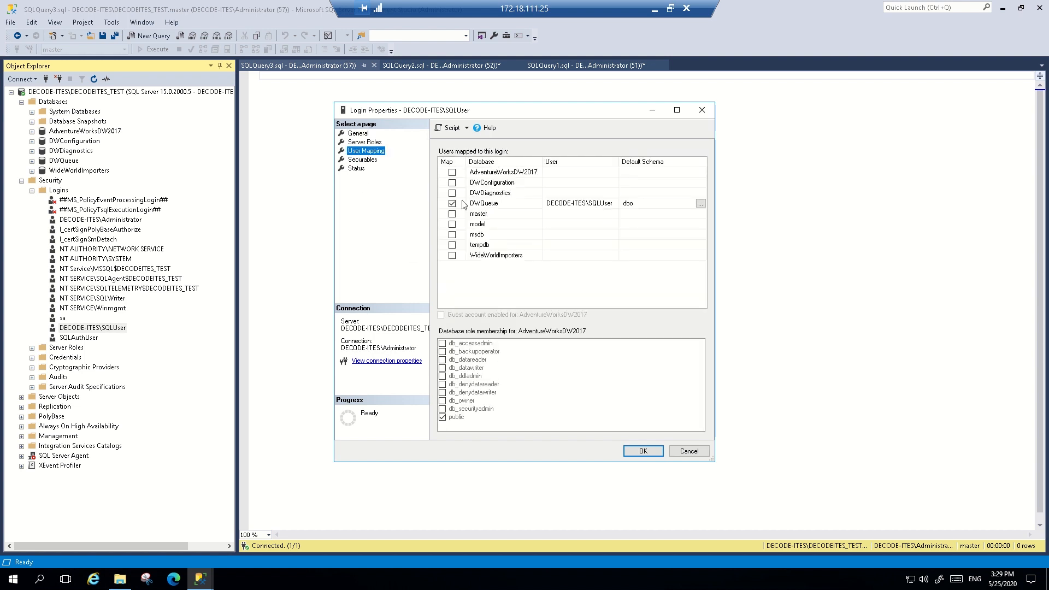
left_click(363, 161)
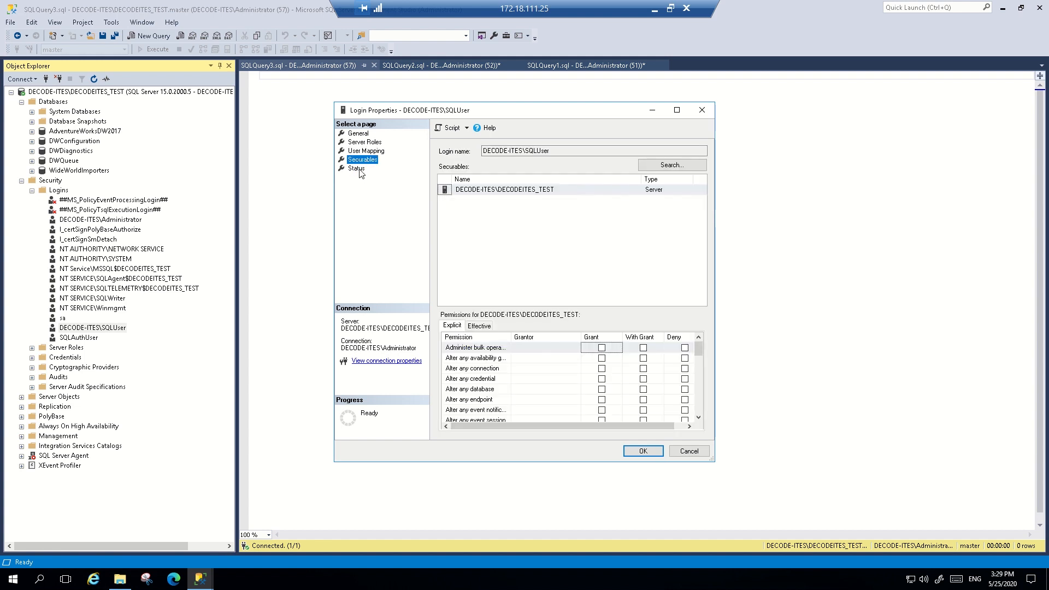
left_click(357, 169)
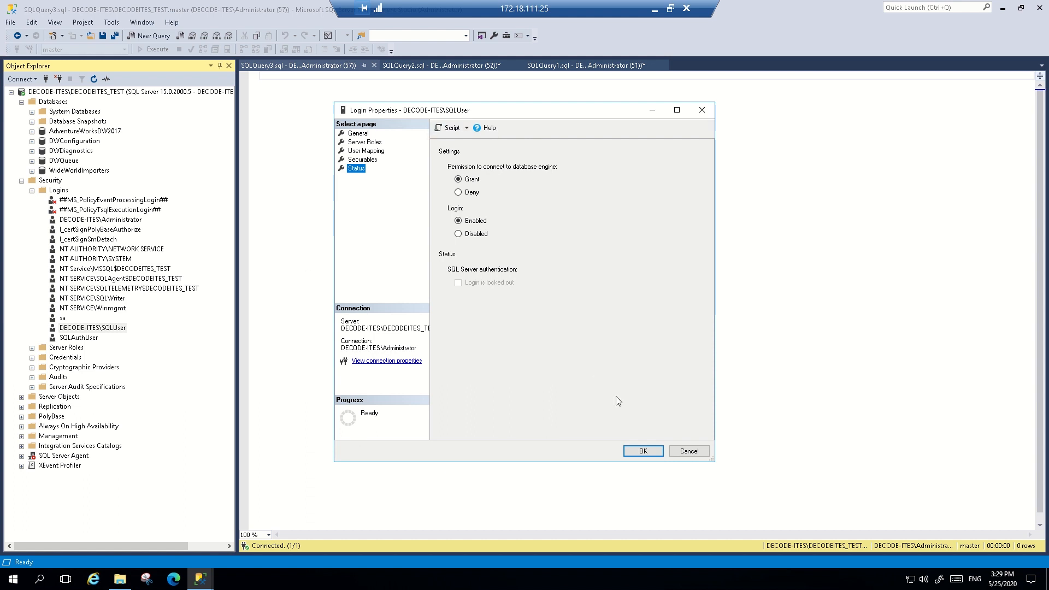
left_click(644, 451)
Review the general properties of the SQLAuthUser login, including its authentication and password policy settings
left_click(78, 338)
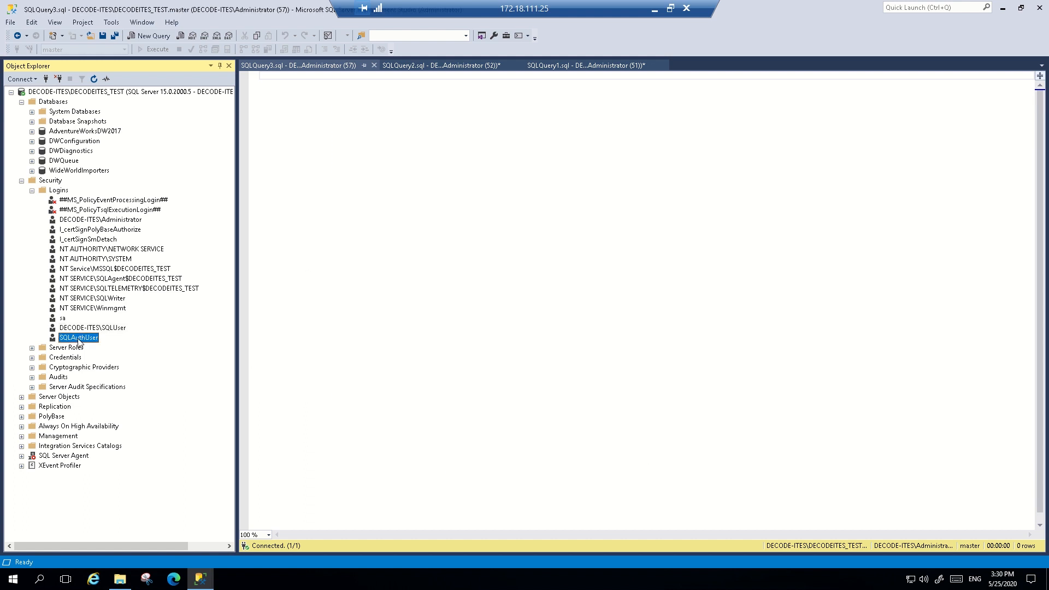
left_click(80, 328)
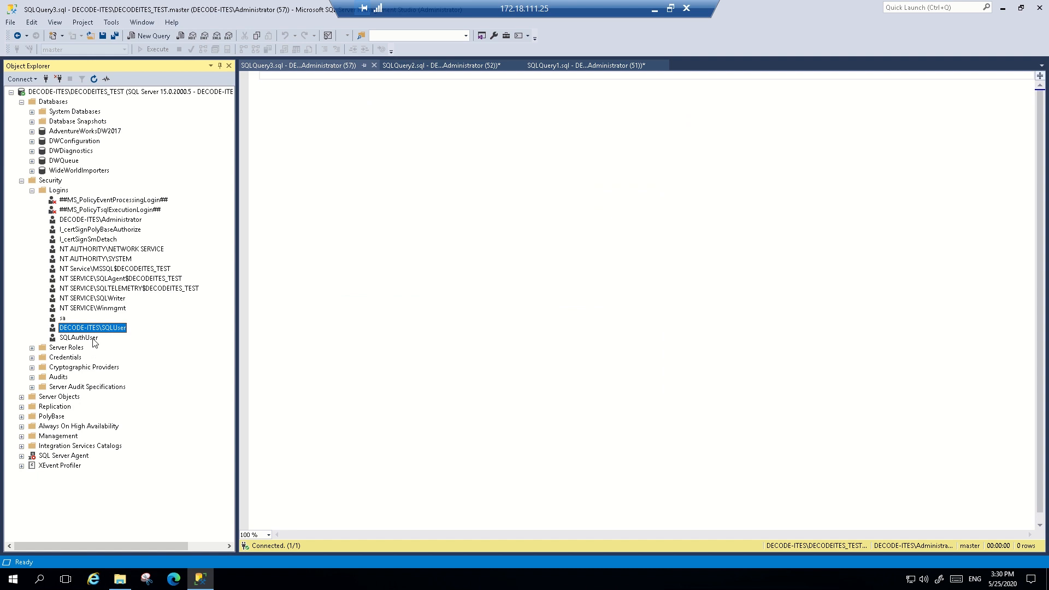
right_click(93, 339)
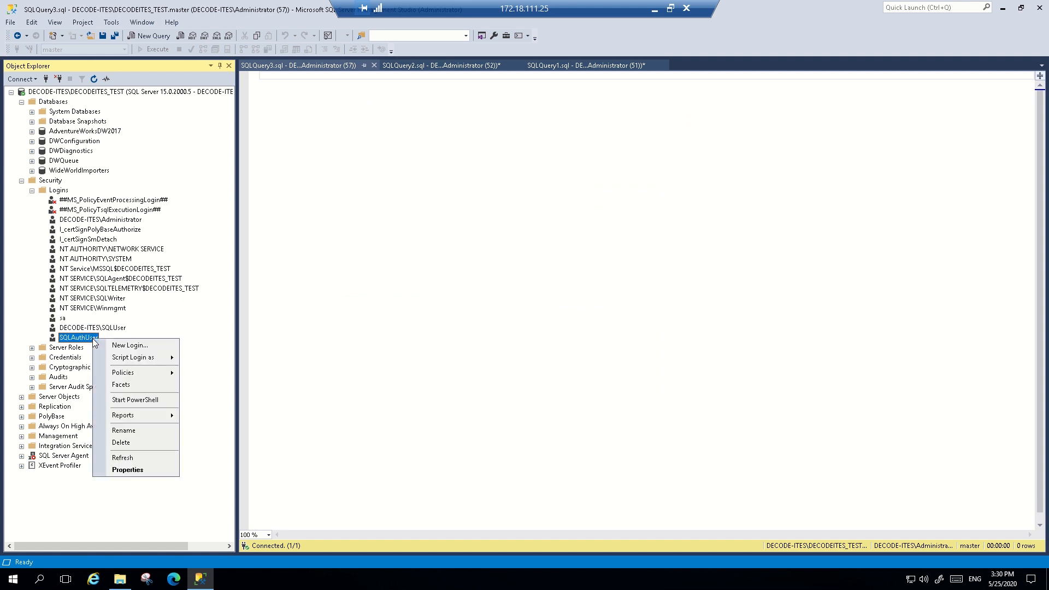
left_click(127, 470)
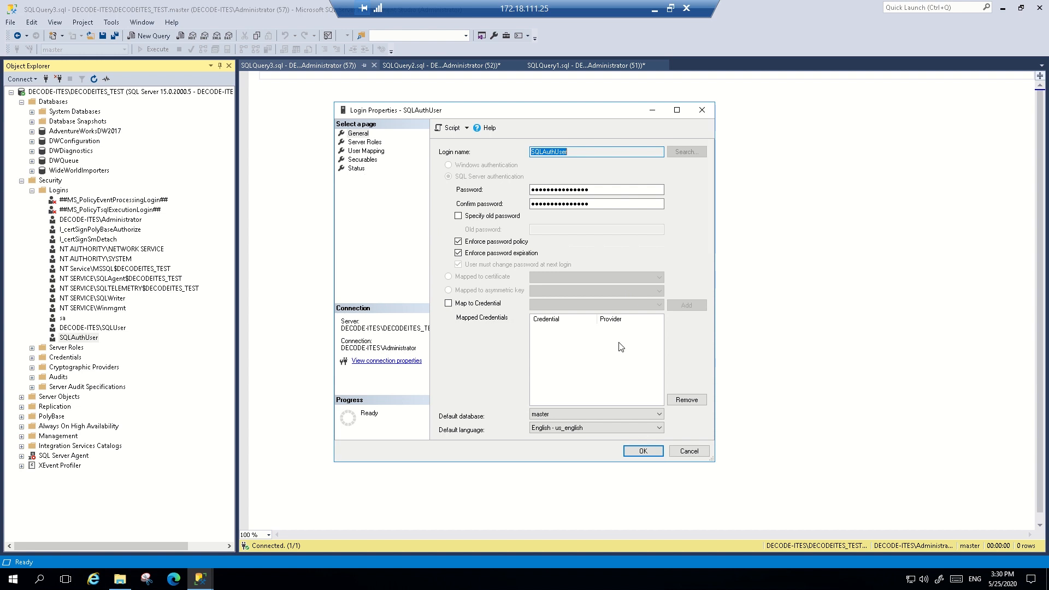
left_click(640, 451)
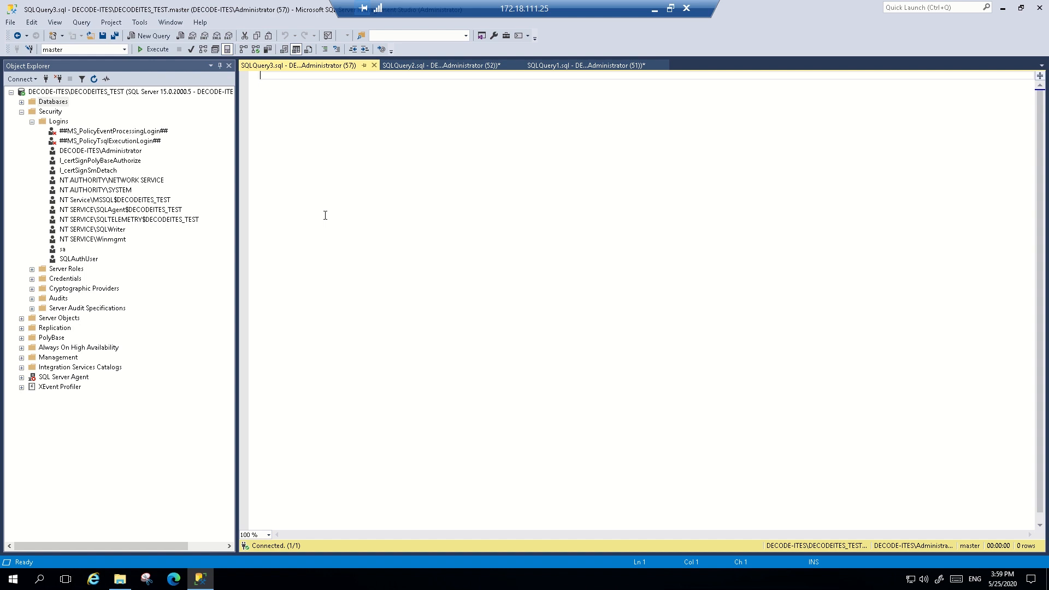
Delete the SQLAuthUser login from the server's logins
right_click(78, 259)
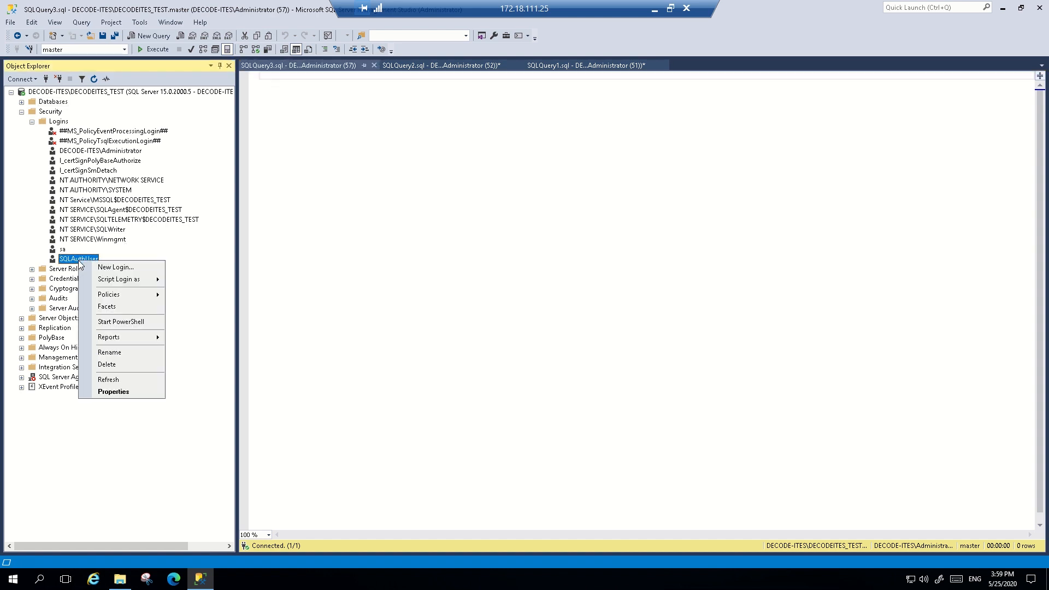
left_click(122, 370)
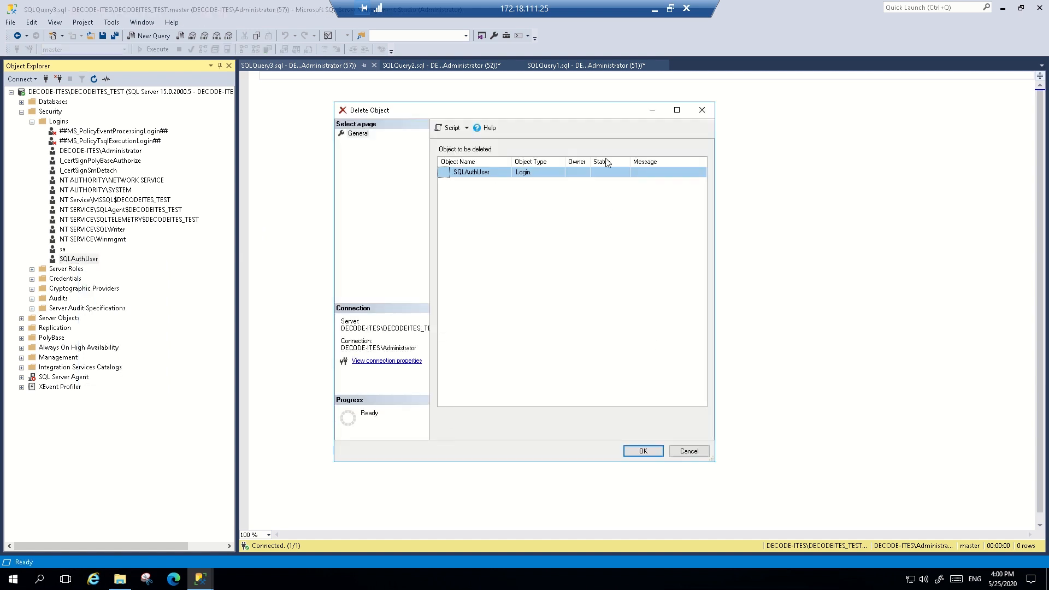
left_click(639, 454)
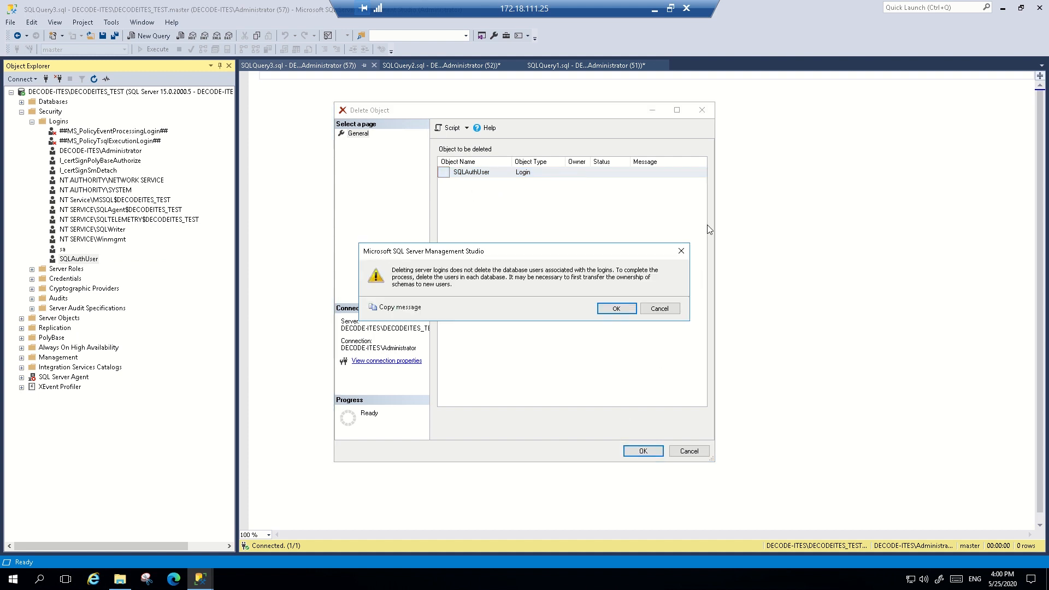